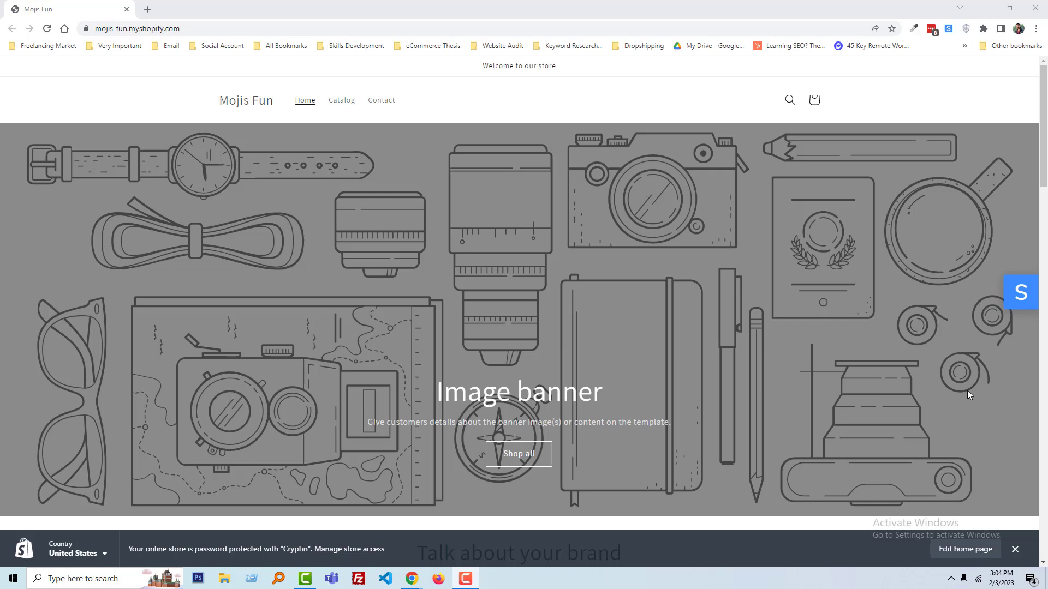
{"action": "left_click", "coordinate": [1015, 548]}
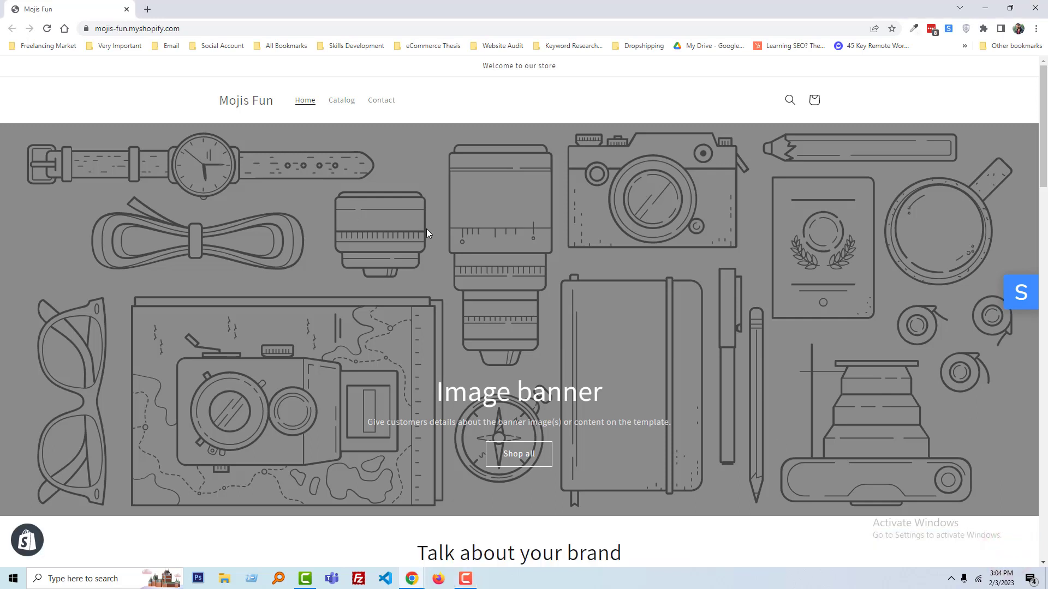
{"action": "scroll", "coordinate": [541, 261], "scroll_direction": "down", "scroll_amount": 8}
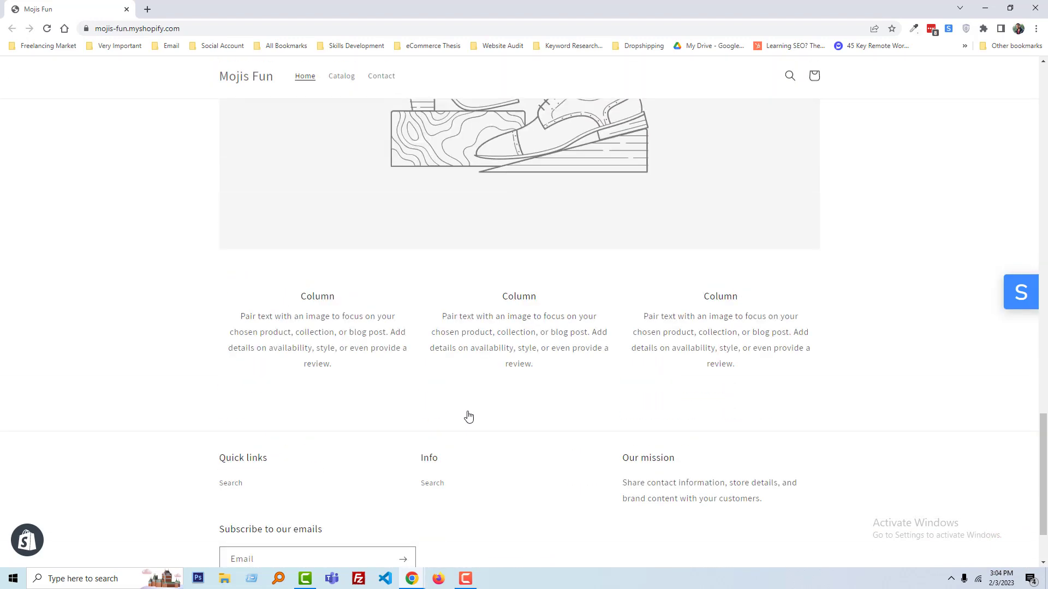
{"action": "scroll", "coordinate": [470, 364], "scroll_direction": "up", "scroll_amount": 18}
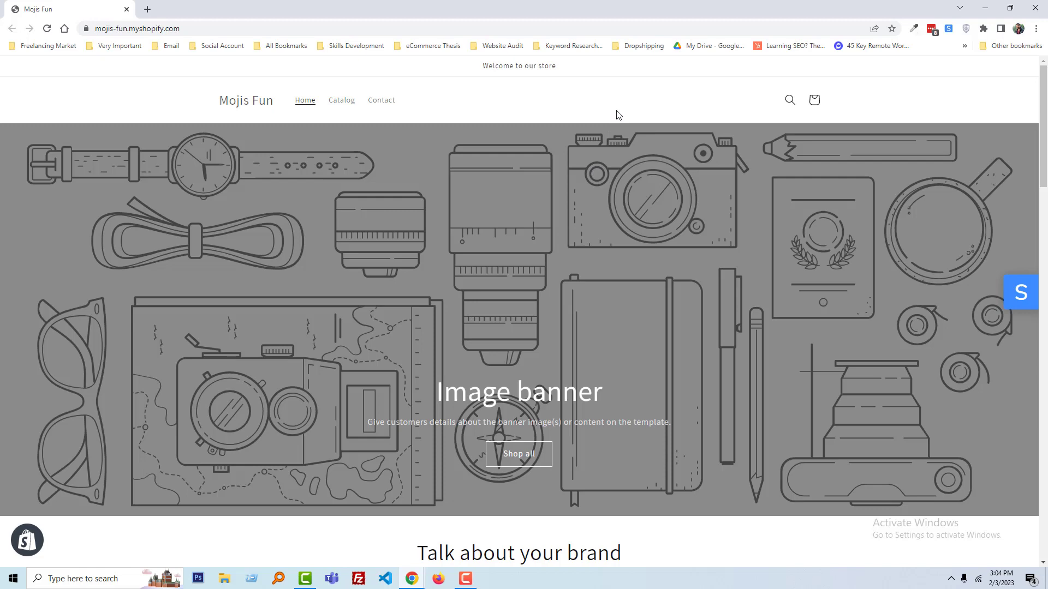
{"action": "scroll", "coordinate": [594, 225], "scroll_direction": "down", "scroll_amount": 8}
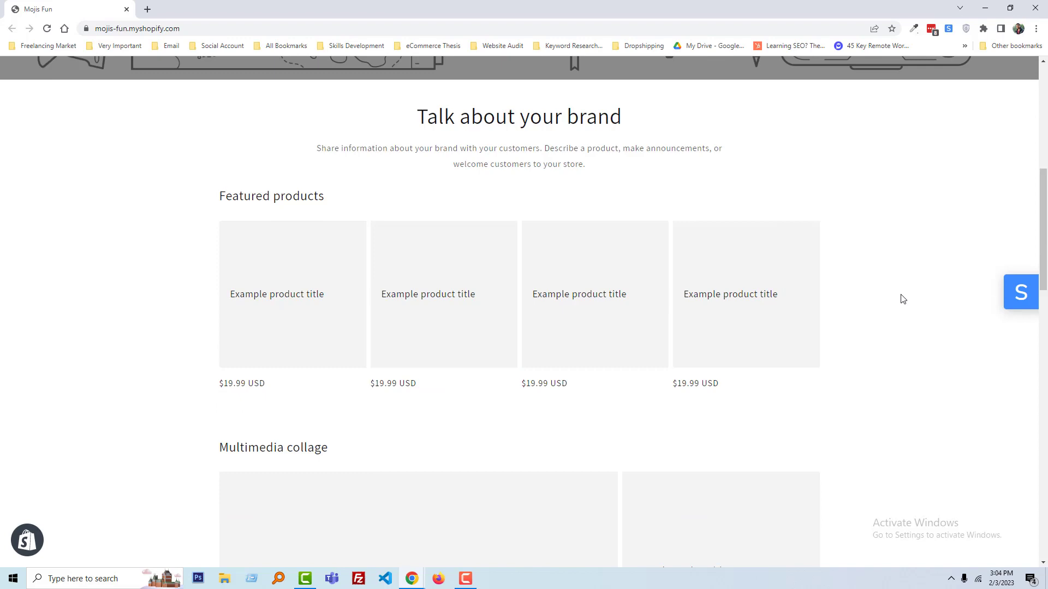
{"action": "scroll", "coordinate": [902, 299], "scroll_direction": "up", "scroll_amount": 8}
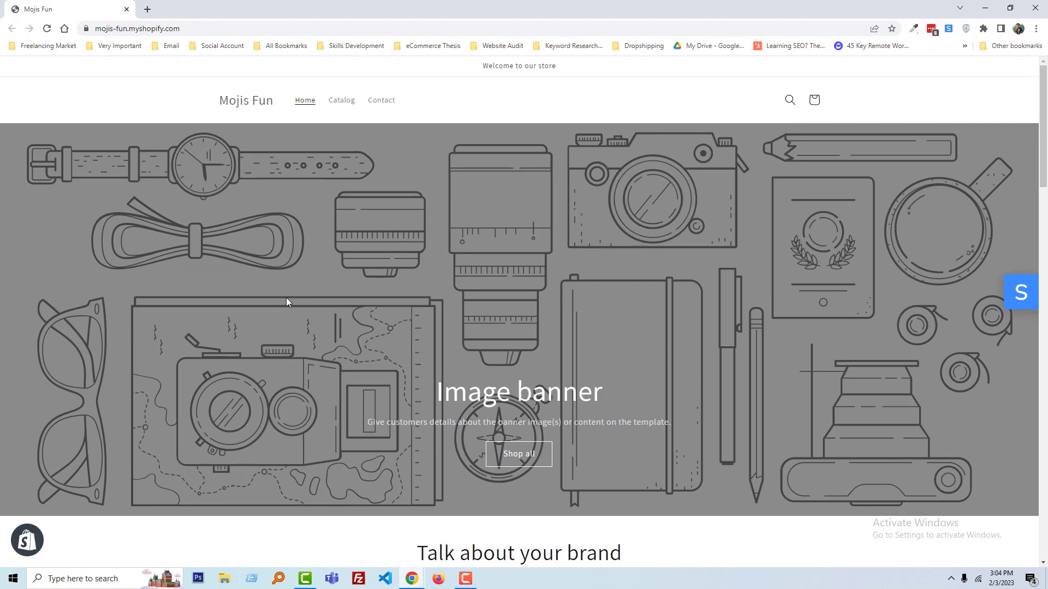
Step: In a new tab, search Google for 'Download a sample CSV file in shopify'
{"action": "left_click", "coordinate": [148, 9]}
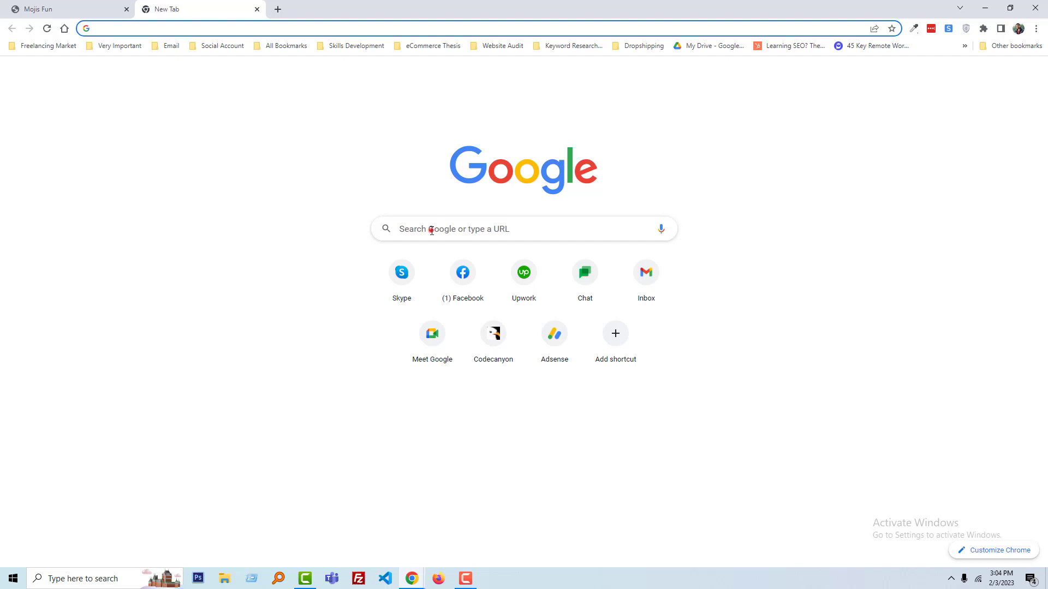
{"action": "left_click", "coordinate": [431, 231]}
{"action": "type", "text": "Download a sample CSV file"}
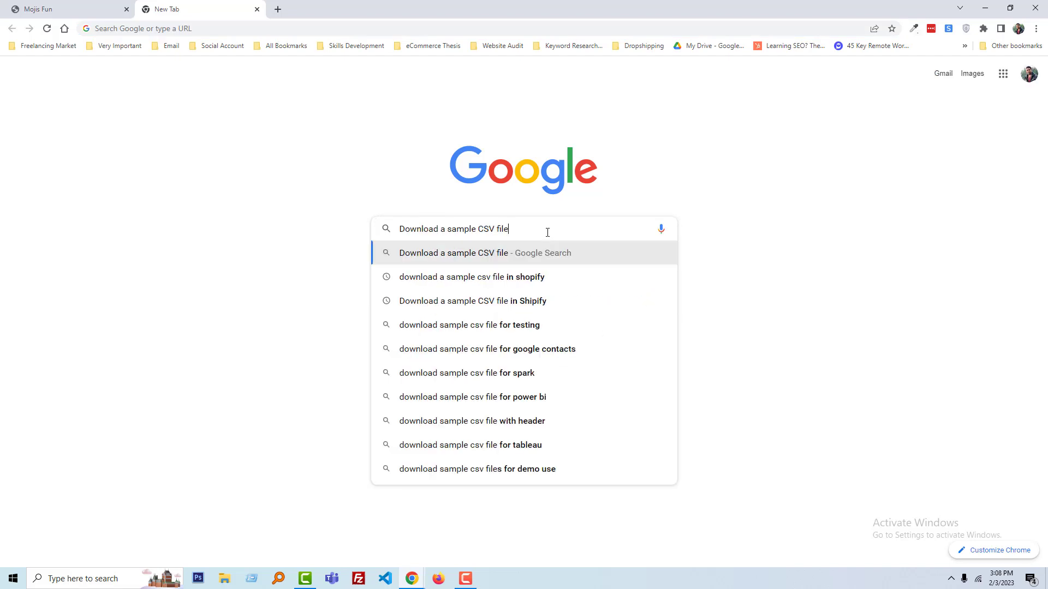
{"action": "left_click", "coordinate": [555, 276]}
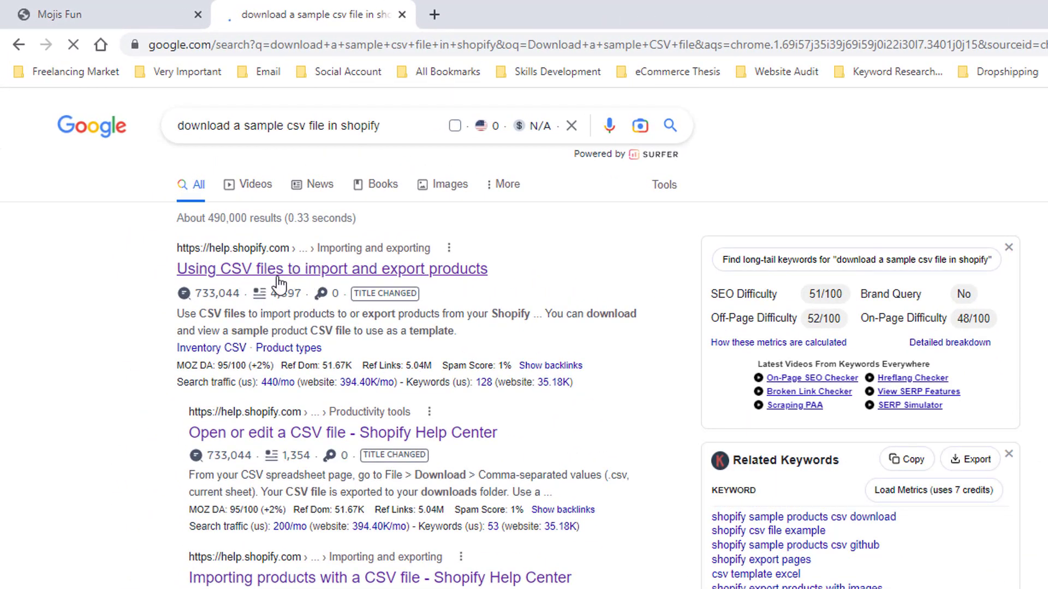
Step: Download product_template.csv from the Help Center article 'Using CSV files to import and export products'
{"action": "left_click", "coordinate": [467, 279]}
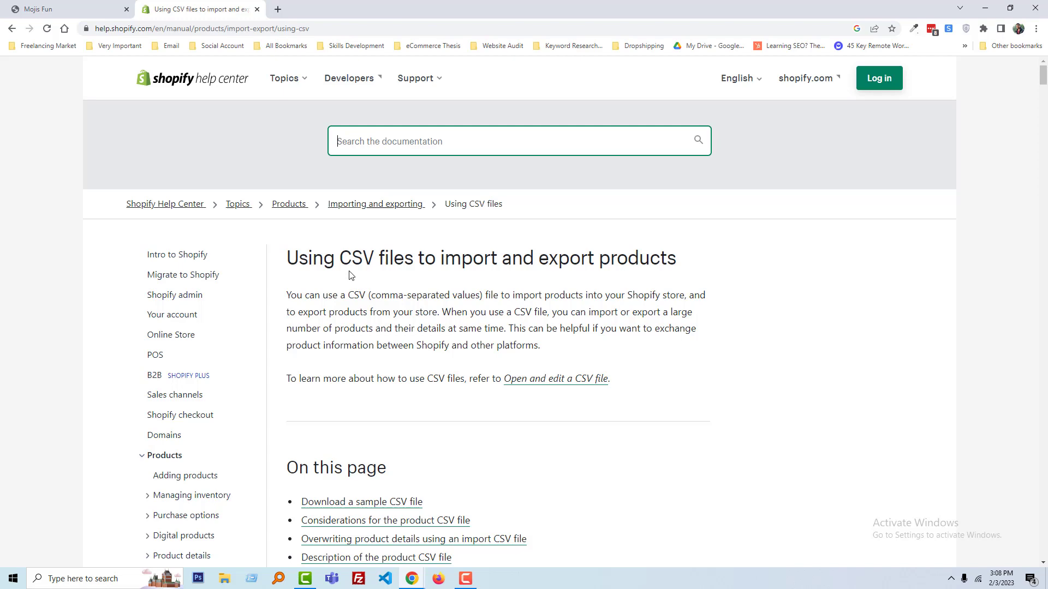
{"action": "scroll", "coordinate": [367, 286], "scroll_direction": "down", "scroll_amount": 1}
{"action": "scroll", "coordinate": [382, 292], "scroll_direction": "down", "scroll_amount": 1}
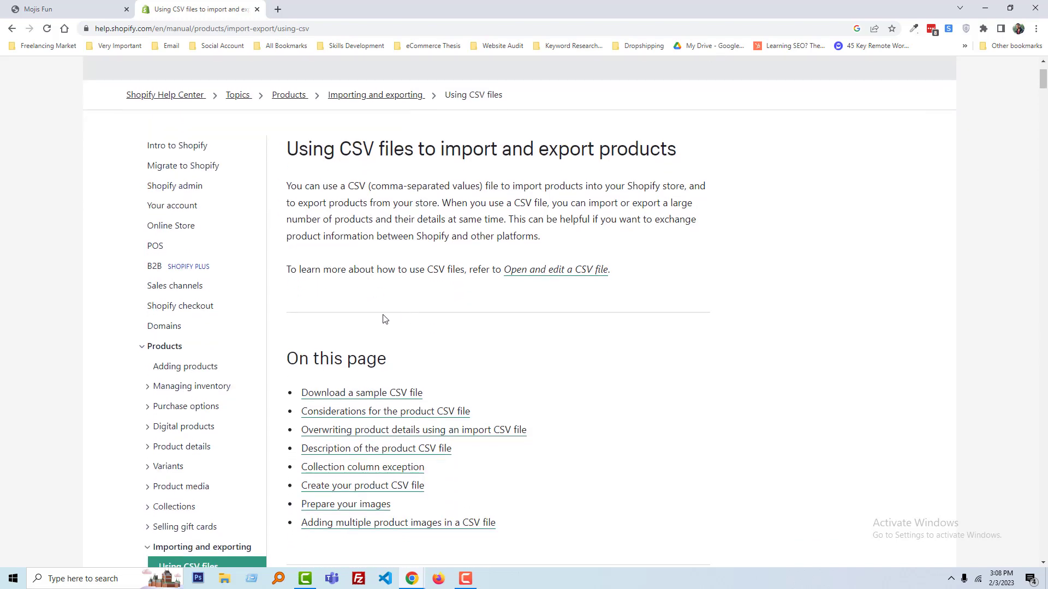
{"action": "scroll", "coordinate": [384, 319], "scroll_direction": "down", "scroll_amount": 2}
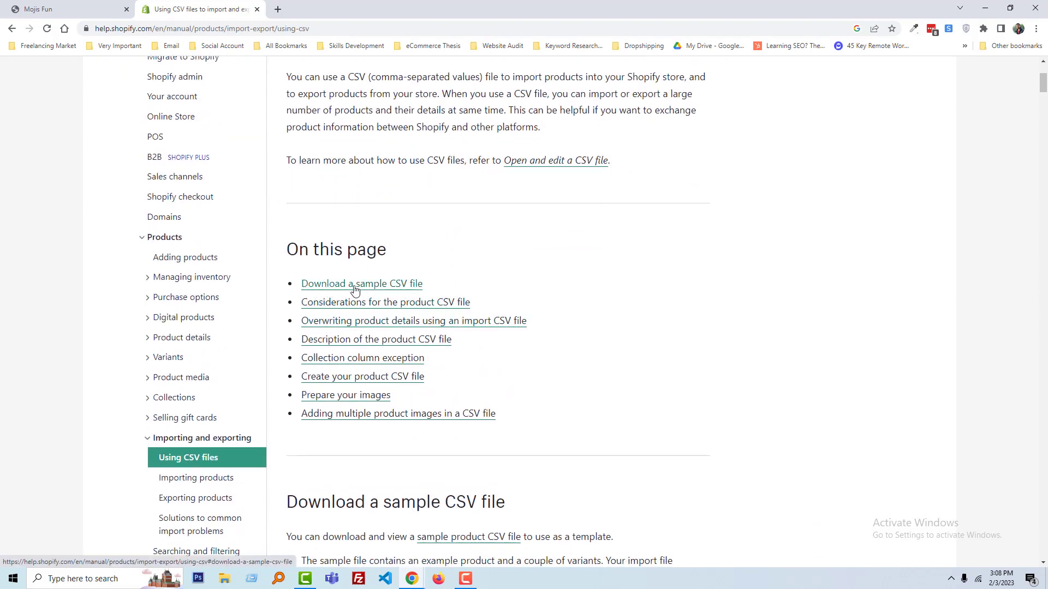
{"action": "left_click", "coordinate": [411, 290]}
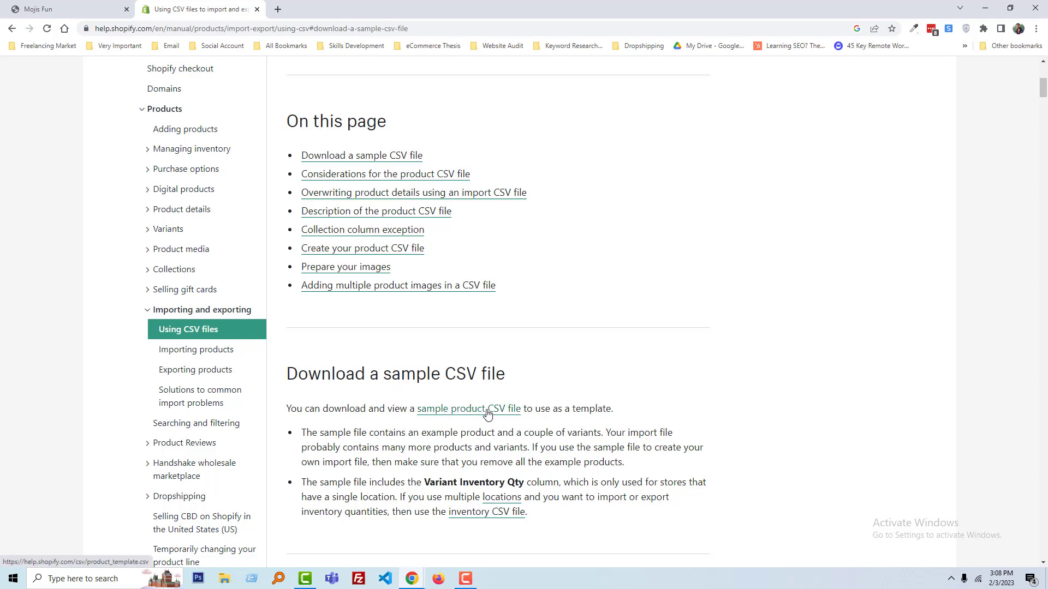
{"action": "left_click", "coordinate": [506, 410]}
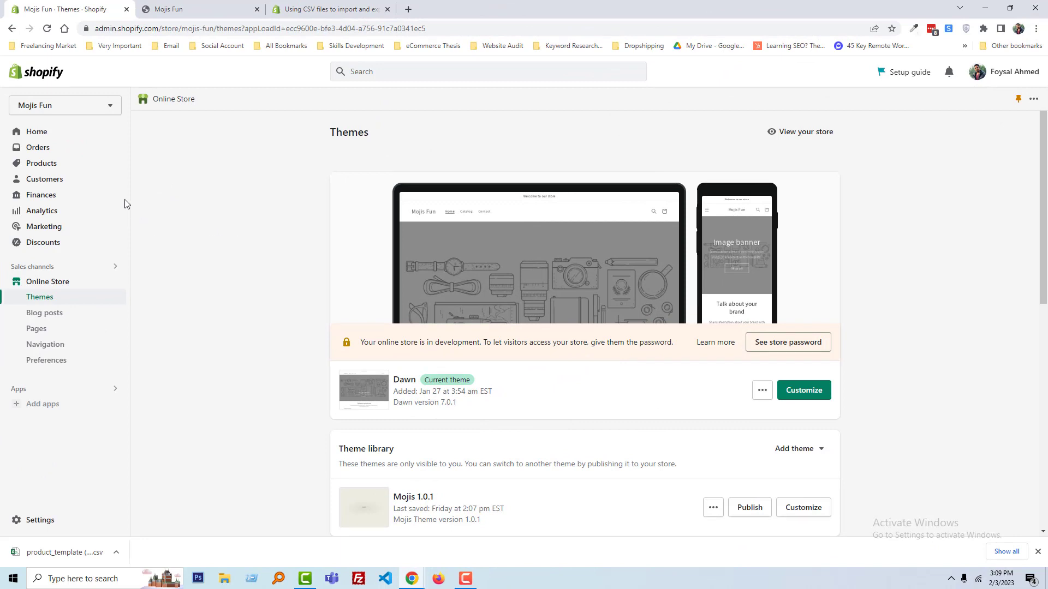
Step: Import product_template (2).csv into Products, adding Example Hat, Example Pants and Example T-Shirt
{"action": "left_click", "coordinate": [41, 164]}
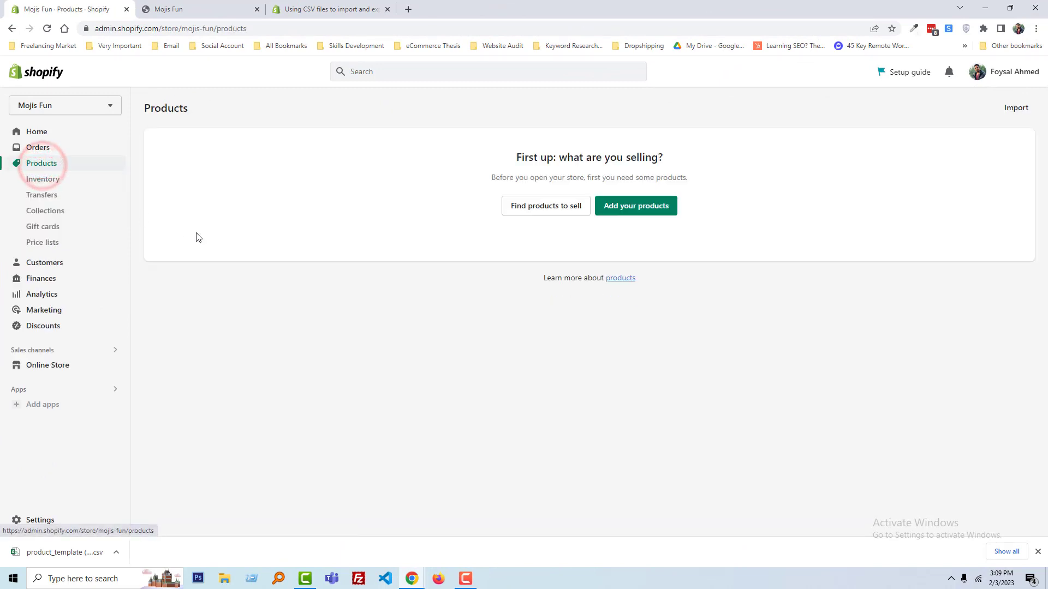
{"action": "left_click", "coordinate": [1014, 108]}
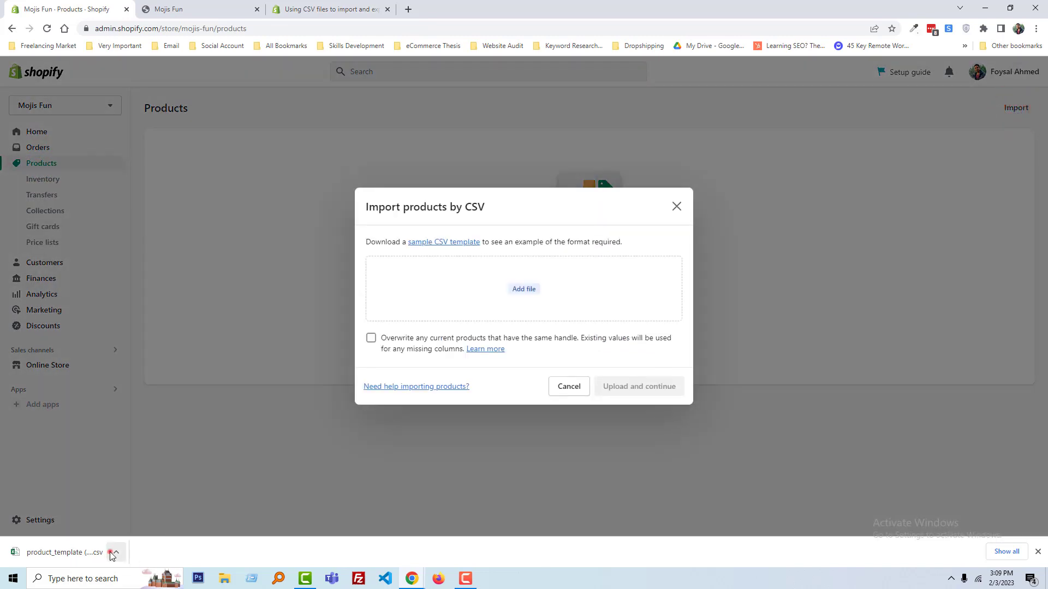
{"action": "left_click", "coordinate": [115, 552]}
{"action": "left_click", "coordinate": [147, 513]}
{"action": "left_click_drag", "start_coordinate": [818, 278], "coordinate": [467, 315]}
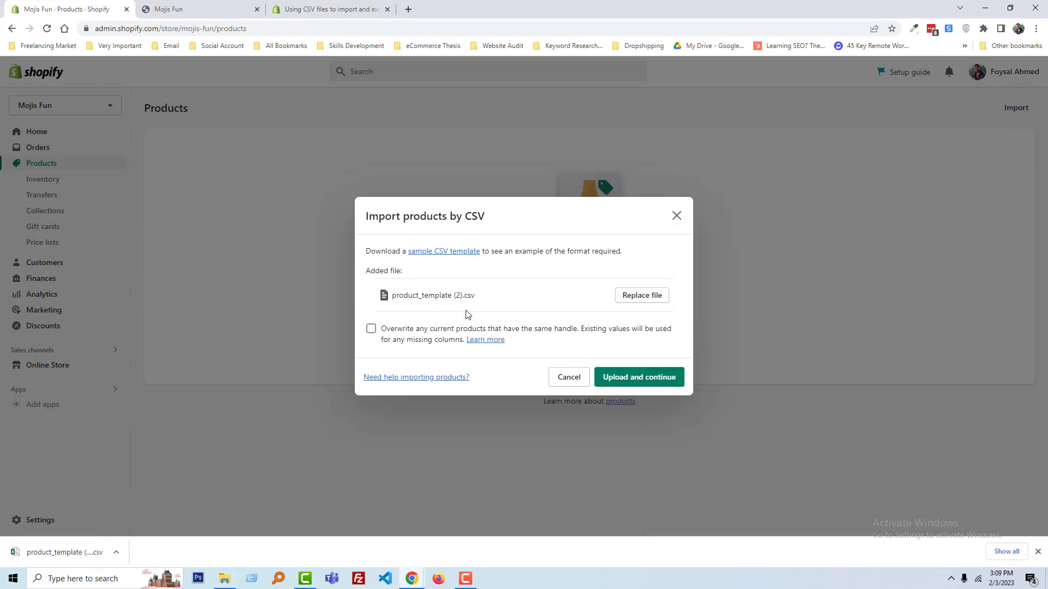
{"action": "left_click", "coordinate": [637, 378]}
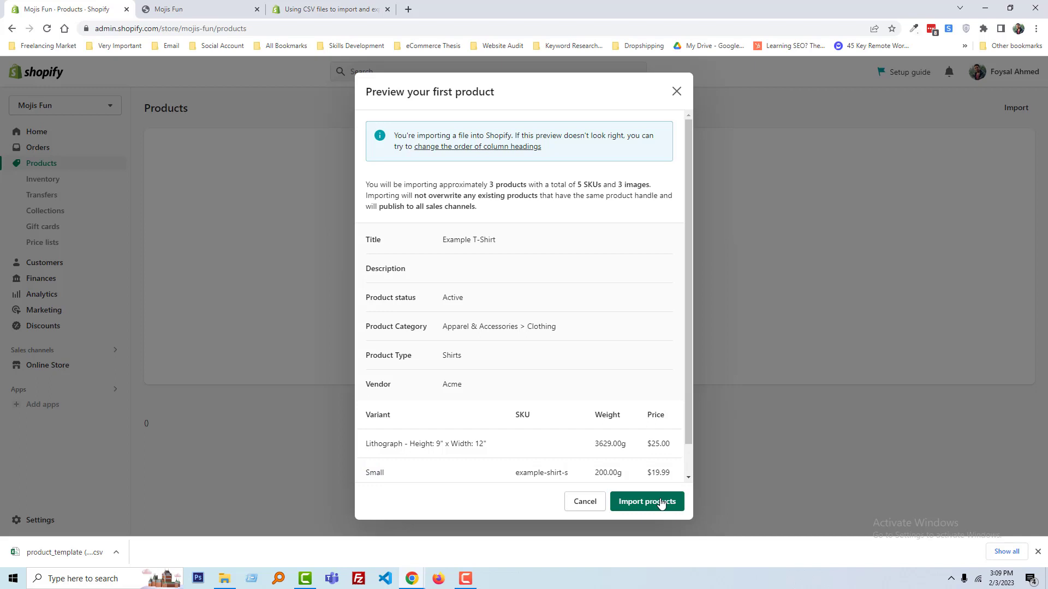
{"action": "left_click", "coordinate": [660, 503]}
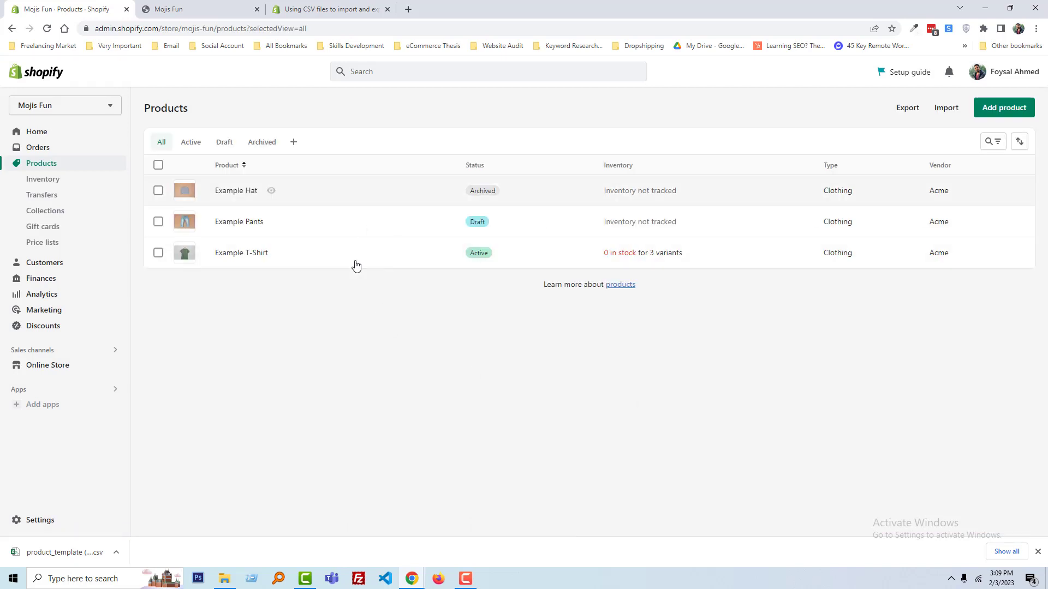
Step: Reload the storefront and check that Featured products shows only Example T-Shirt
{"action": "left_click", "coordinate": [191, 9]}
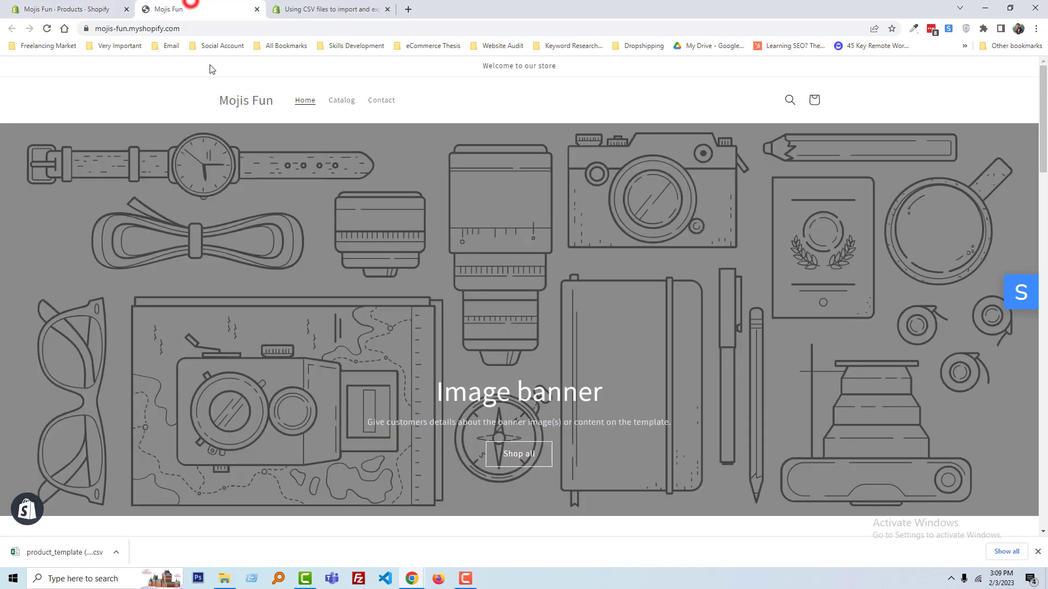
{"action": "left_click", "coordinate": [230, 100]}
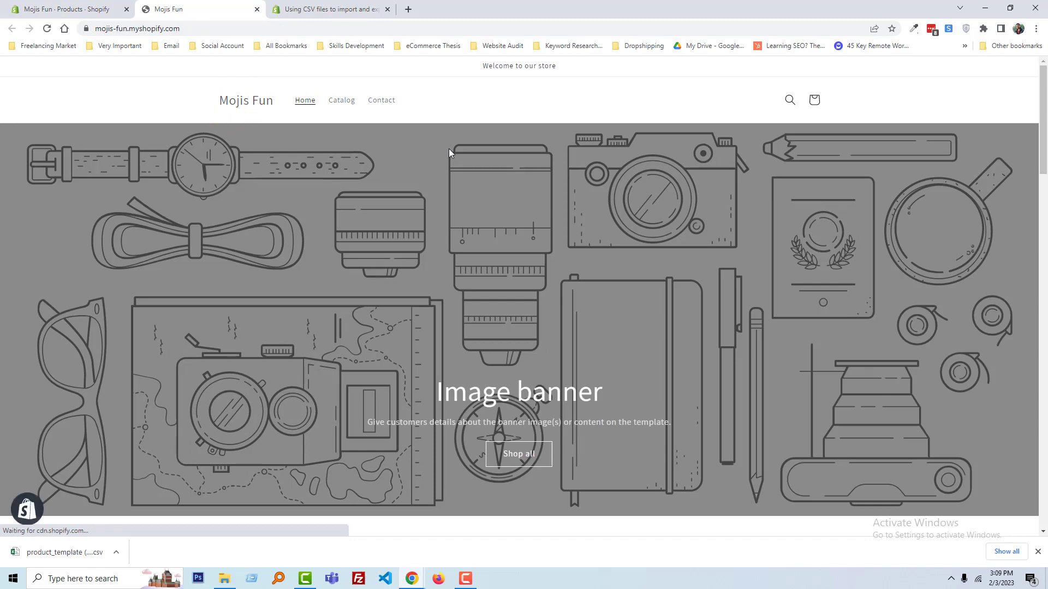
{"action": "scroll", "coordinate": [453, 158], "scroll_direction": "down", "scroll_amount": 2}
{"action": "scroll", "coordinate": [459, 162], "scroll_direction": "down", "scroll_amount": 5}
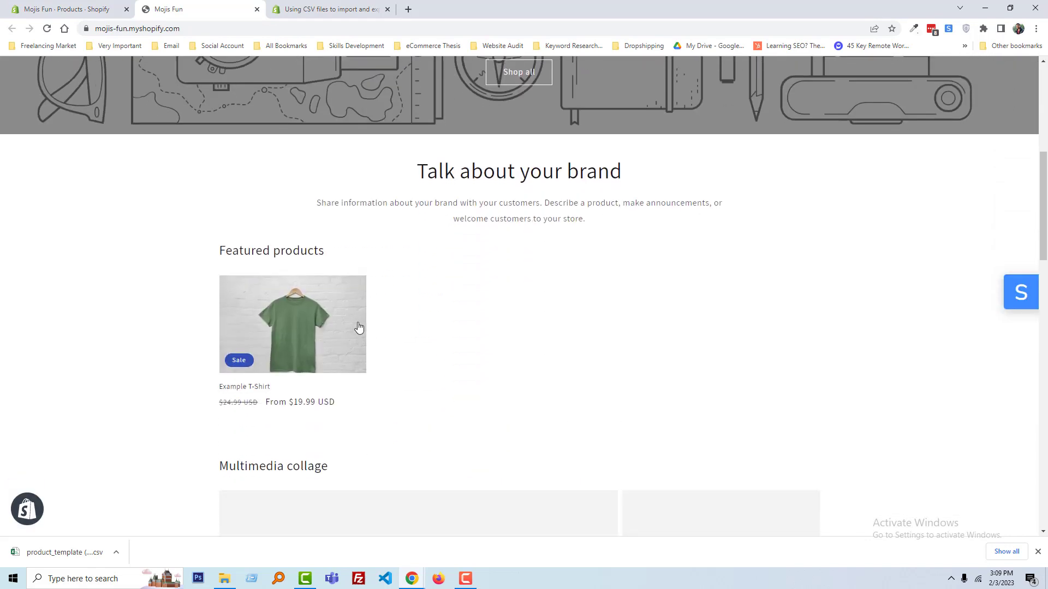
{"action": "scroll", "coordinate": [358, 327], "scroll_direction": "down", "scroll_amount": 2}
{"action": "scroll", "coordinate": [318, 272], "scroll_direction": "up", "scroll_amount": 2}
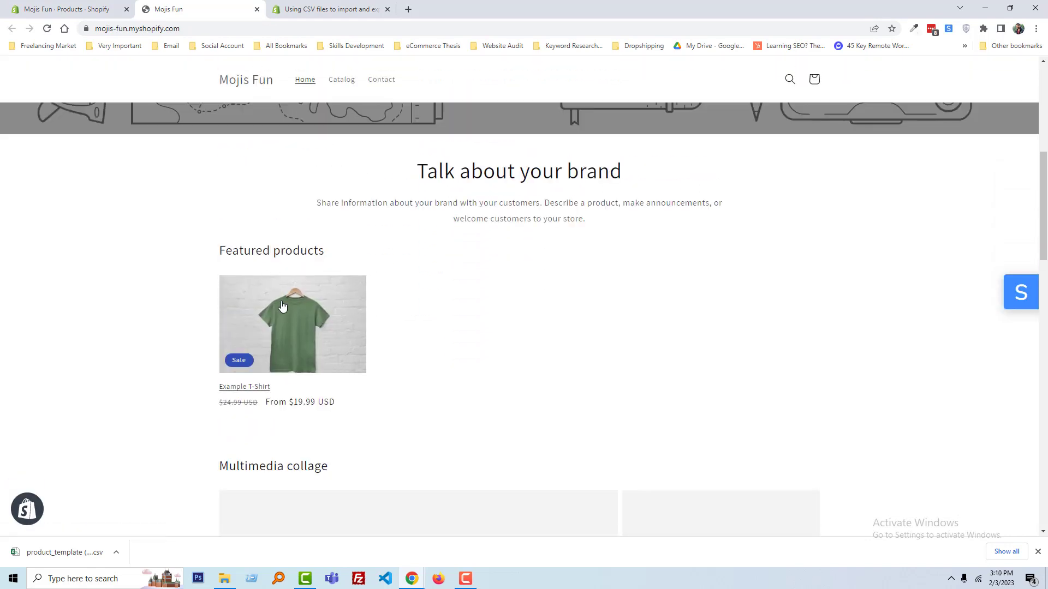
Step: In the admin Products list, view the sales channels summary for Example Pants
{"action": "left_click", "coordinate": [76, 9]}
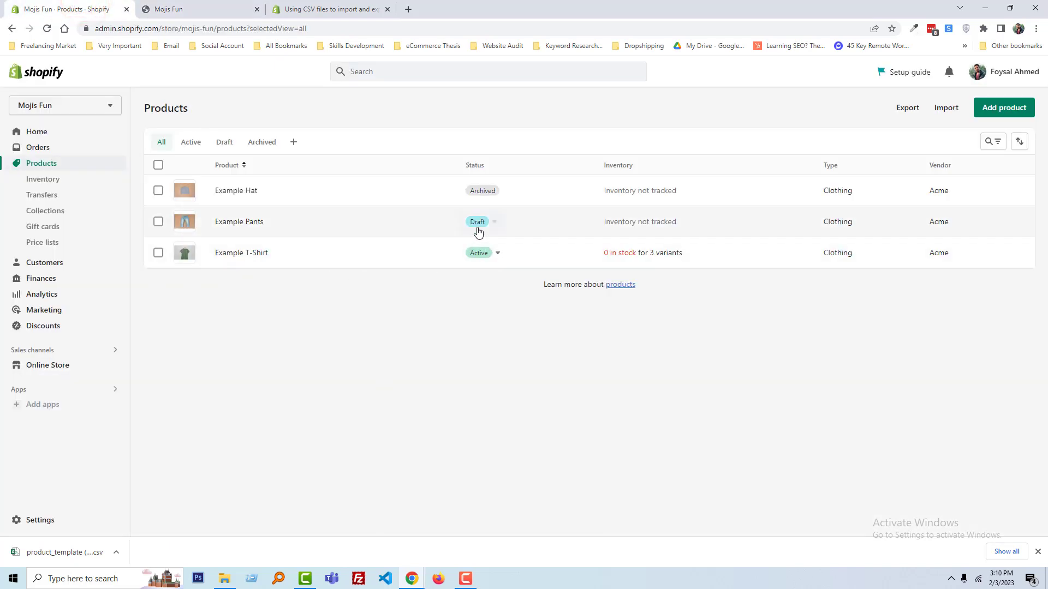
{"action": "left_click", "coordinate": [496, 223]}
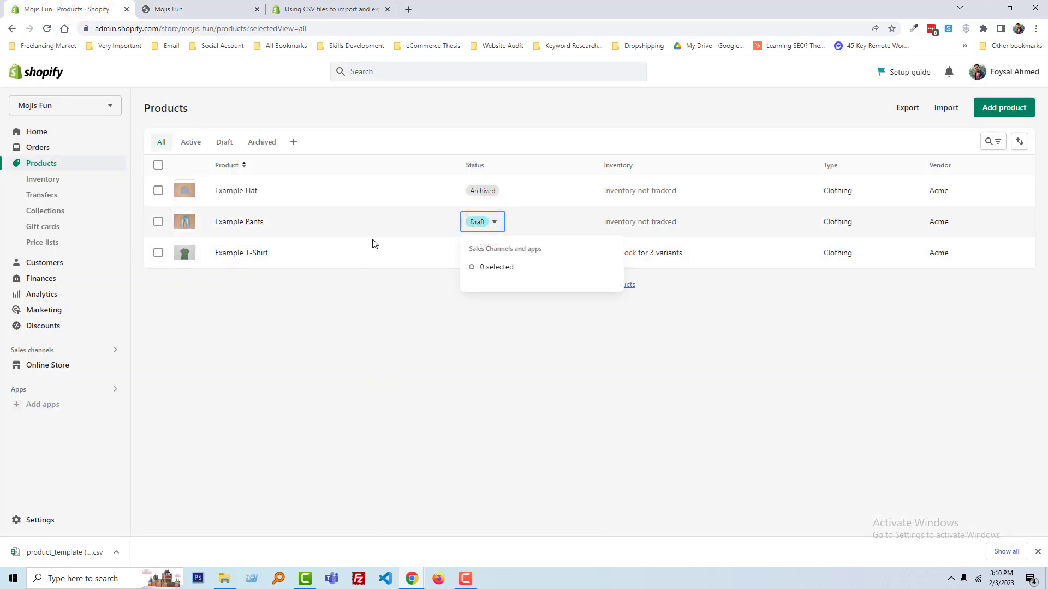
{"action": "left_click", "coordinate": [242, 223]}
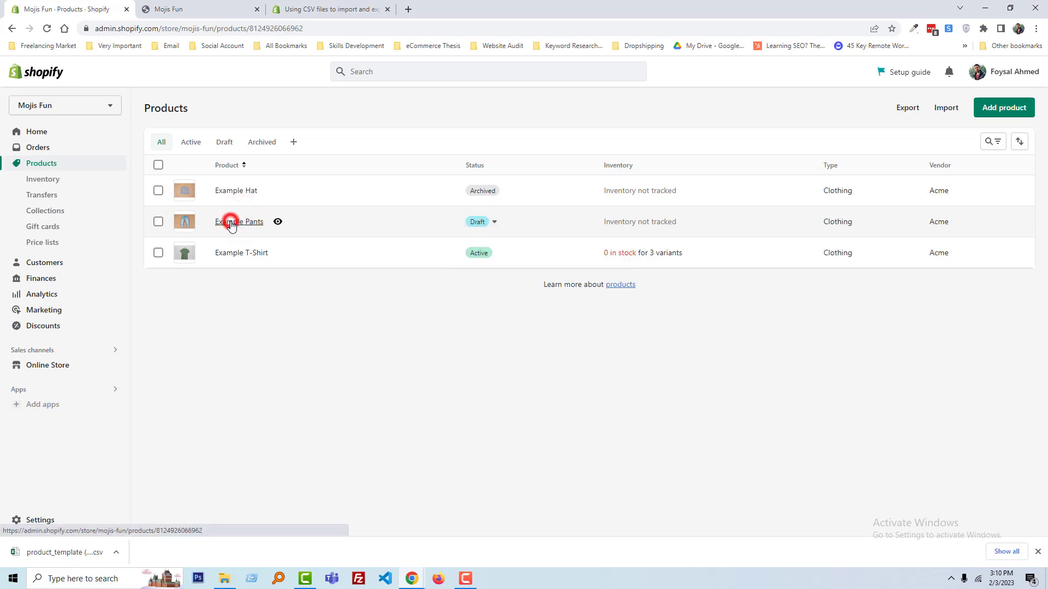
Step: Set Example Pants' product status to Active and choose its sales channels under Manage
{"action": "left_click", "coordinate": [230, 221]}
{"action": "key", "text": "ctrl+Tab"}
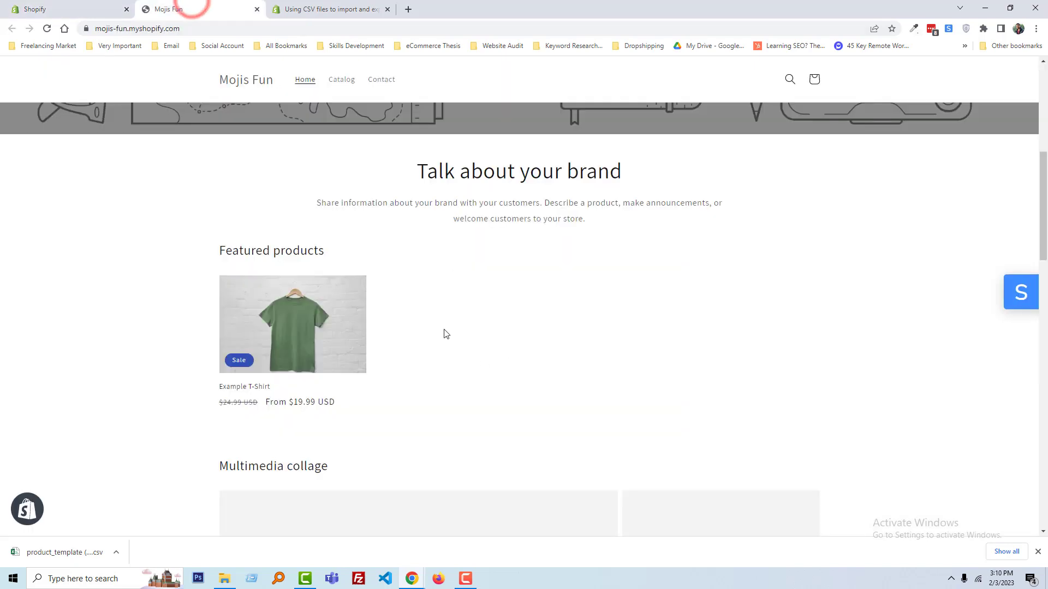
{"action": "left_click", "coordinate": [70, 4]}
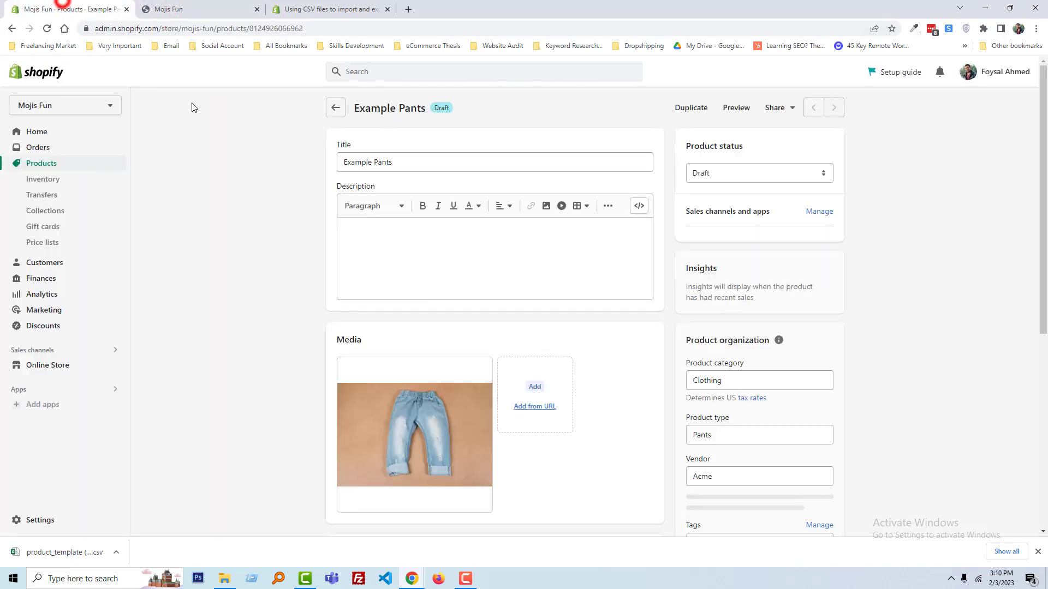
{"action": "left_click", "coordinate": [738, 174]}
{"action": "left_click", "coordinate": [731, 188]}
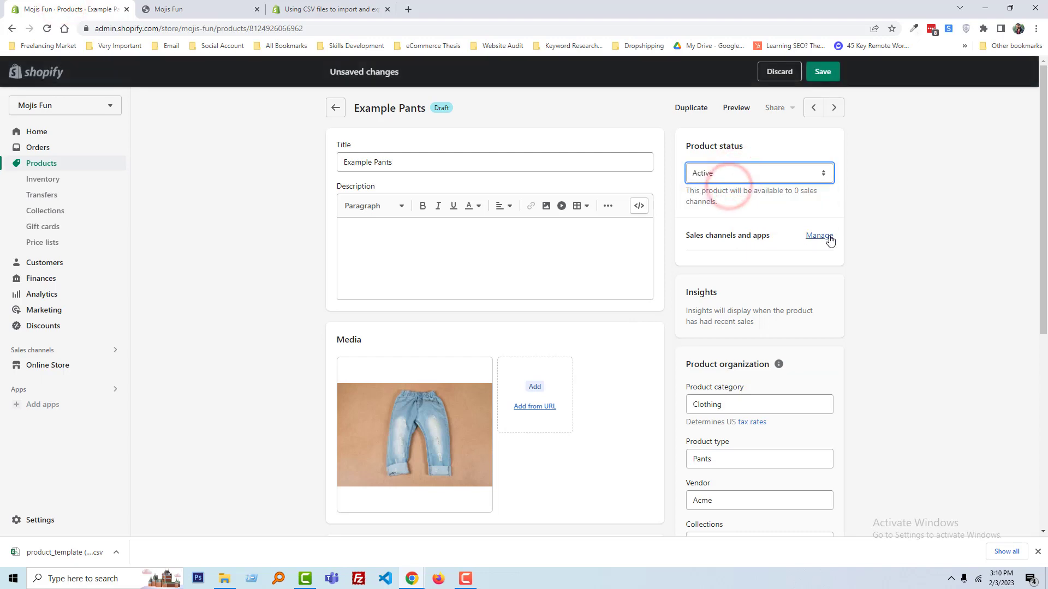
{"action": "left_click", "coordinate": [829, 237]}
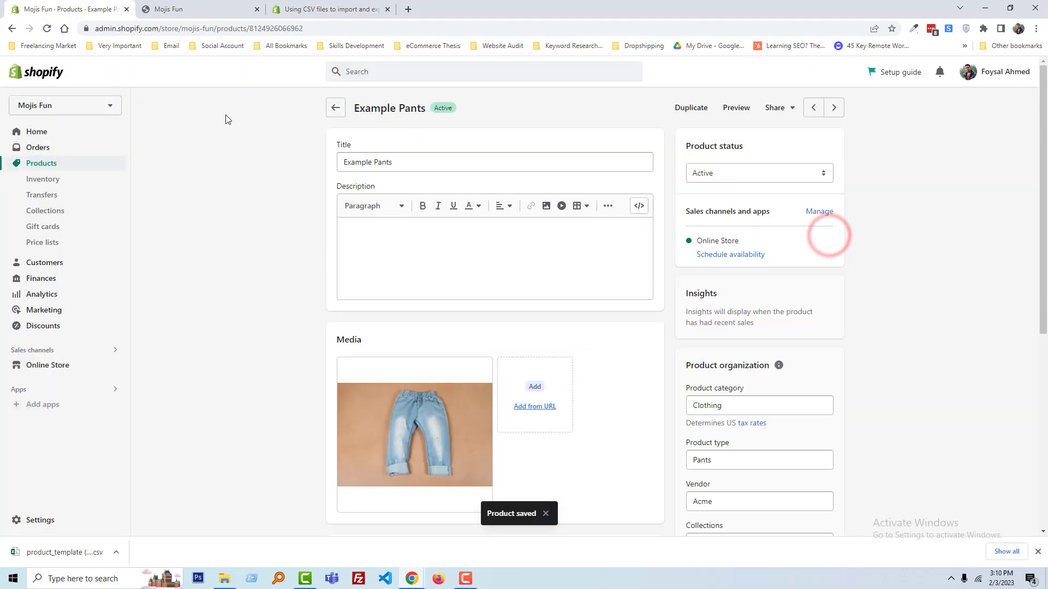
{"action": "left_click", "coordinate": [215, 8]}
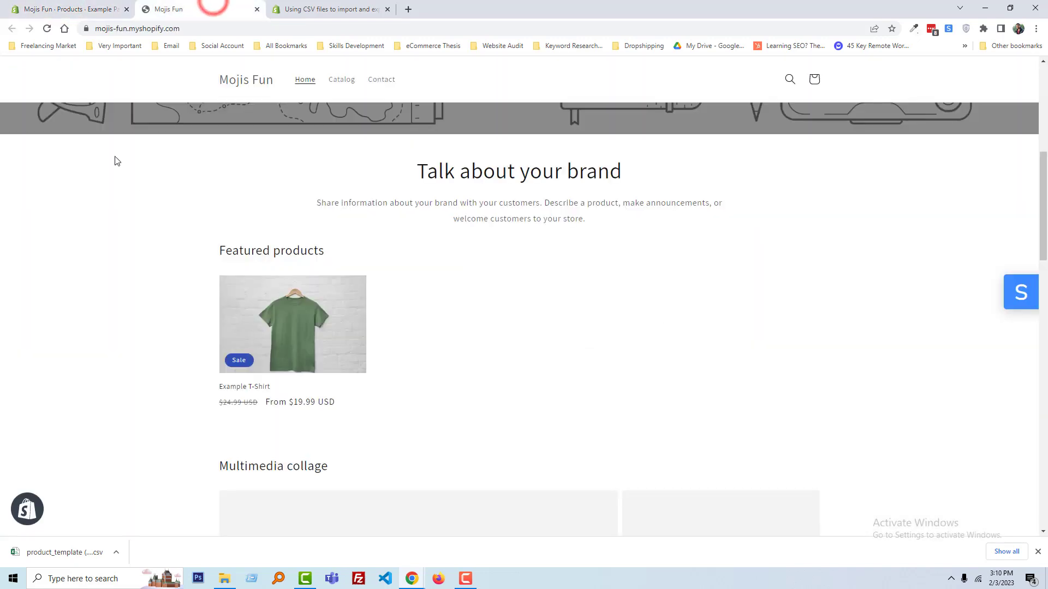
Step: Reload the storefront and confirm Featured products lists Example Pants at $49.99 beside Example T-Shirt
{"action": "left_click", "coordinate": [248, 91]}
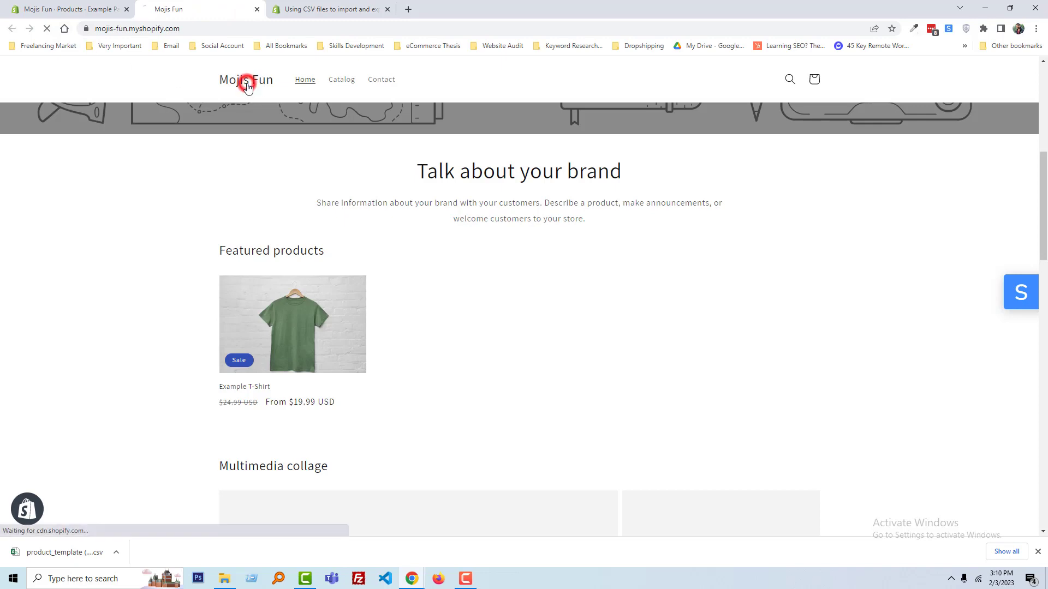
{"action": "scroll", "coordinate": [393, 225], "scroll_direction": "down", "scroll_amount": 9}
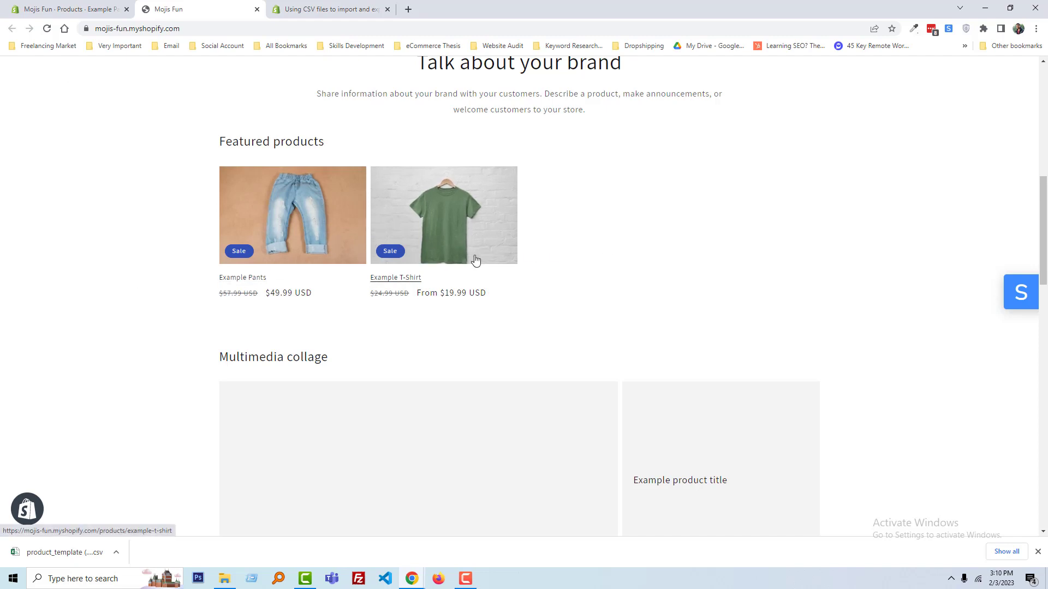
{"action": "scroll", "coordinate": [577, 454], "scroll_direction": "up", "scroll_amount": 9}
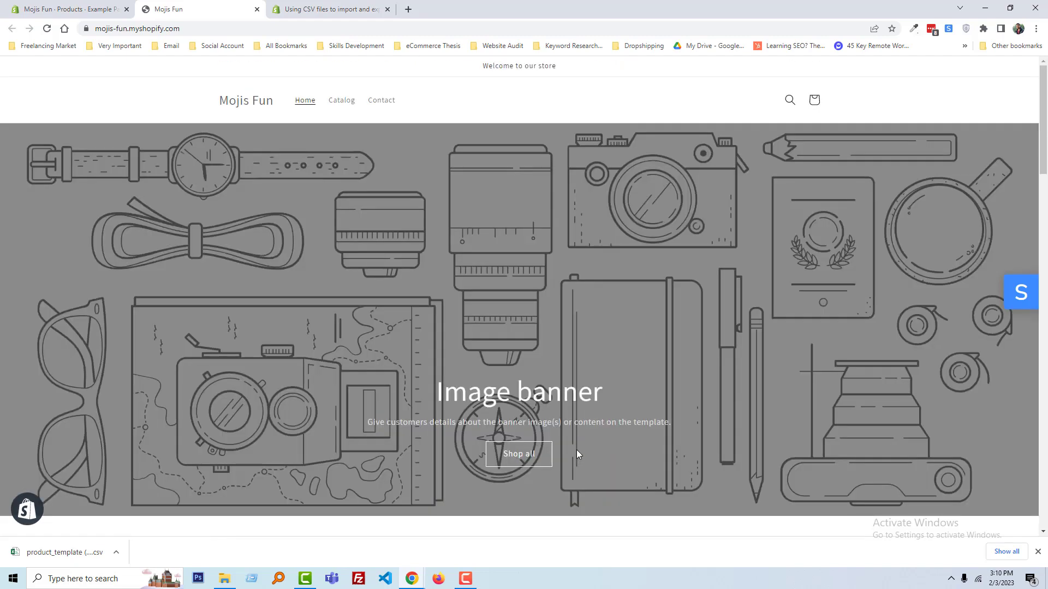